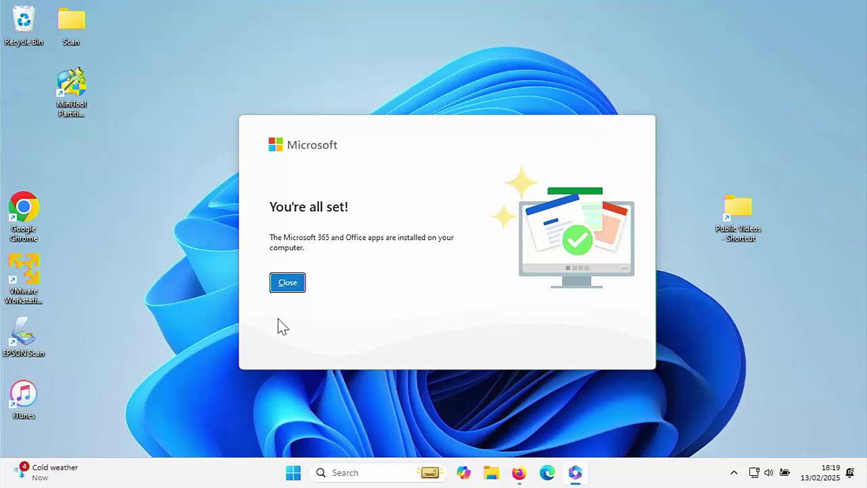
Step: Close the completed Microsoft 365 installer and search Windows for "outlook" to check whether classic Outlook is installed
left_click(287, 285)
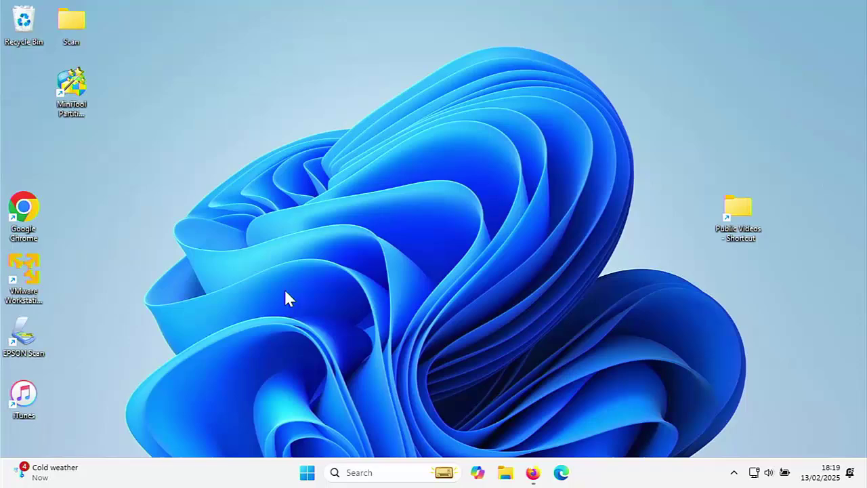
left_click(307, 472)
type("ou")
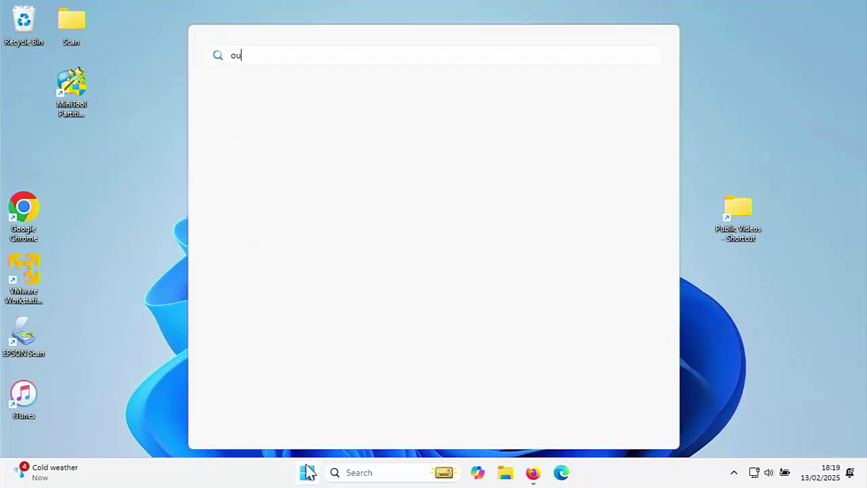
type("tlook")
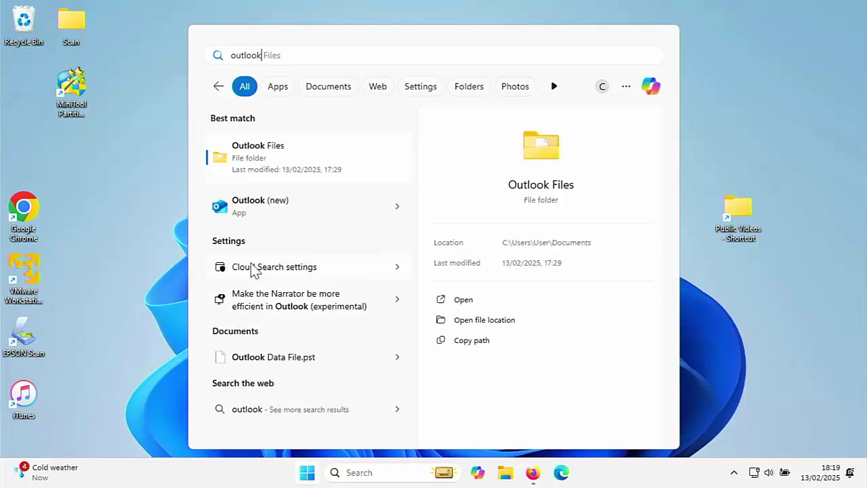
left_click(270, 209)
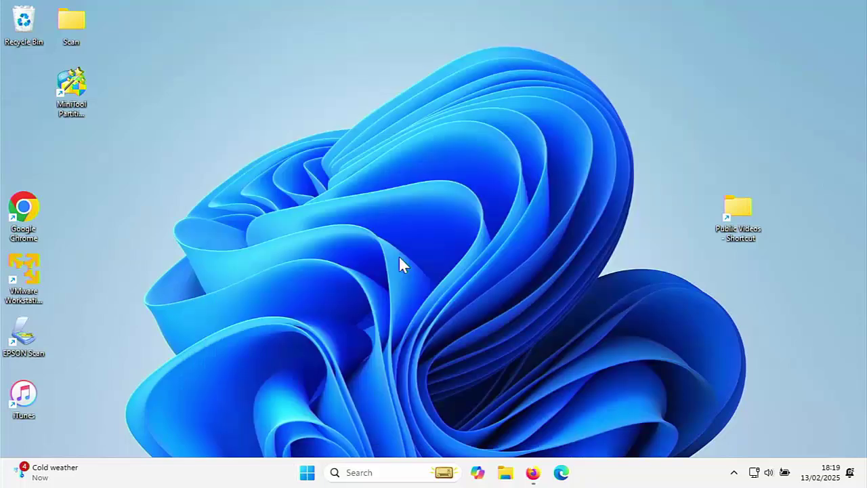
Step: Open Control Panel, look through all of its items for a mail entry, and close it
left_click(315, 478)
type("control")
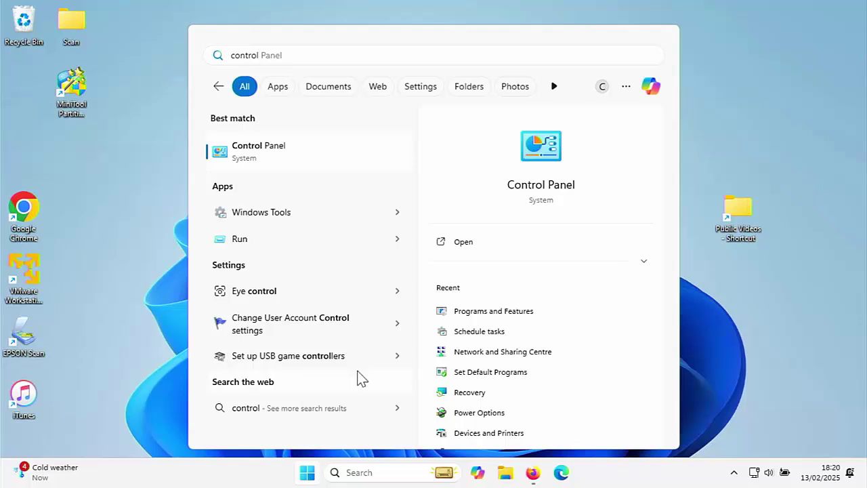
left_click(288, 166)
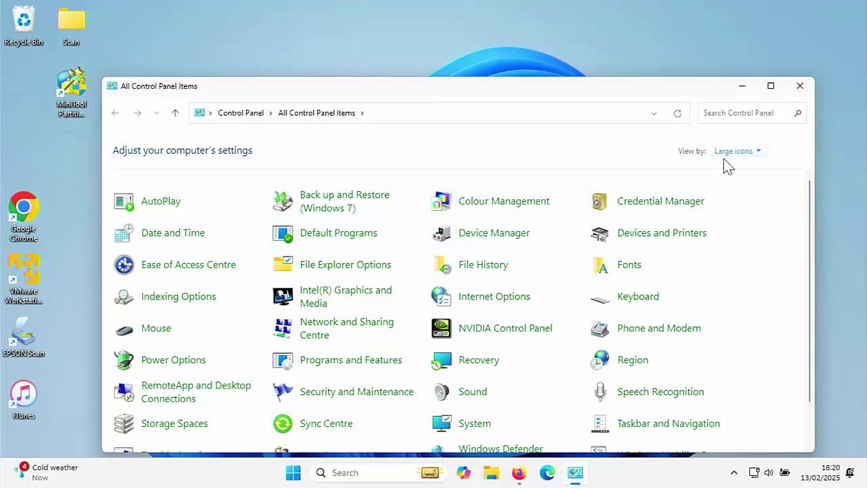
scroll(513, 264, "down", 1)
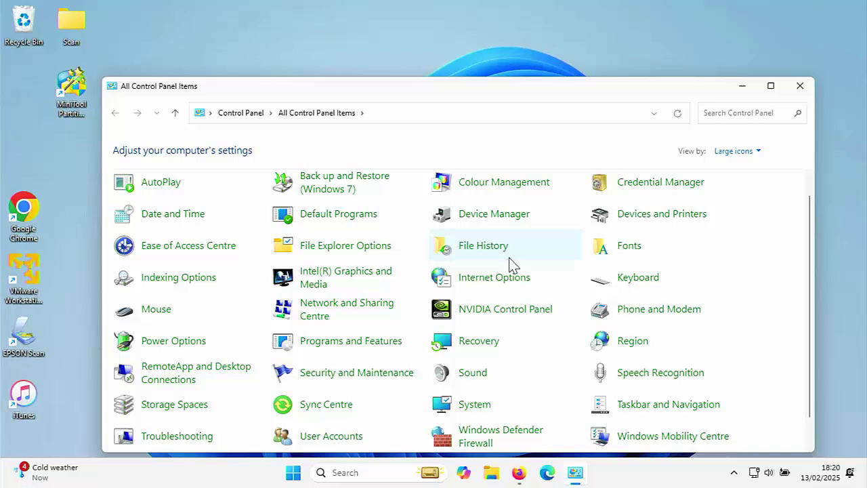
scroll(513, 264, "down", 1)
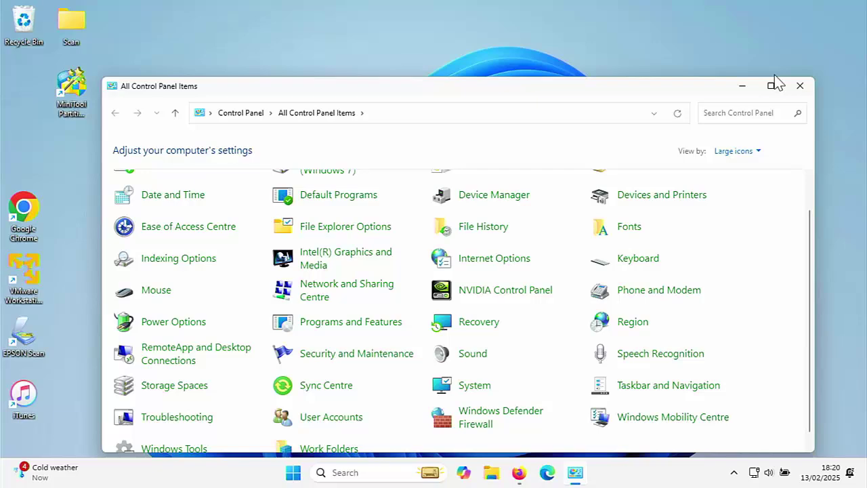
left_click(800, 86)
Step: Switch to Microsoft Edge and go to cwtek.co.uk/wd
left_click(562, 473)
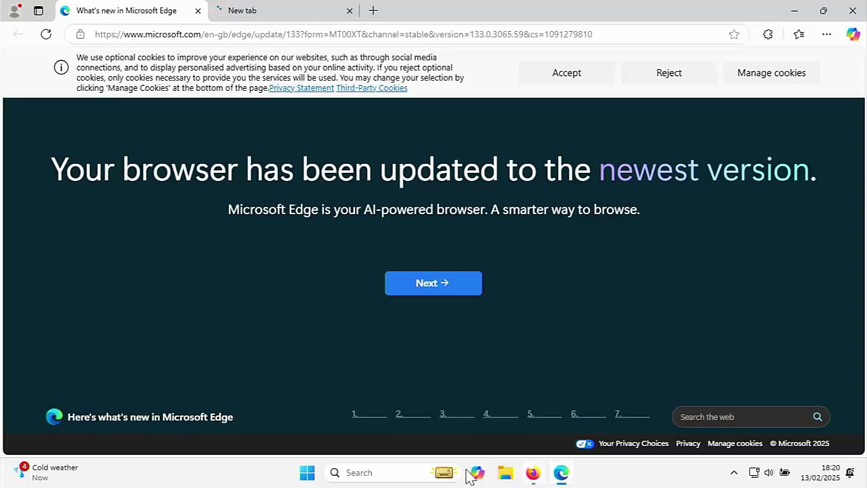
left_click(442, 35)
key("BackSpace")
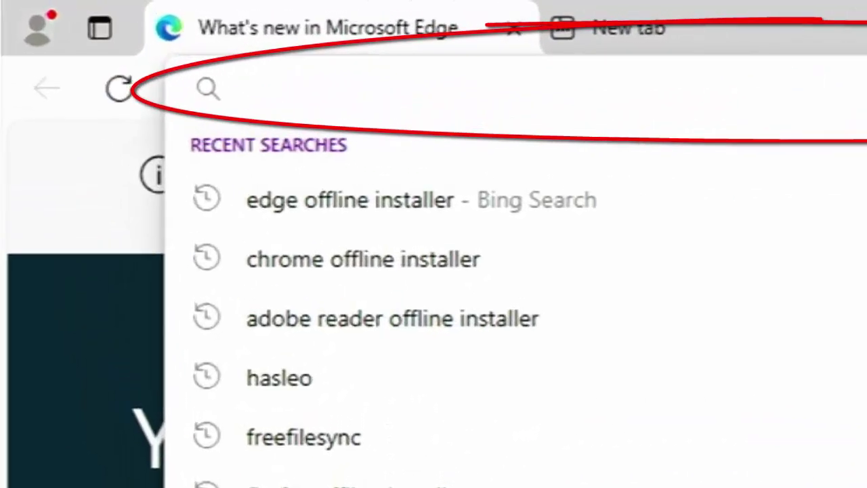
type("cwtek.co.uk/wd")
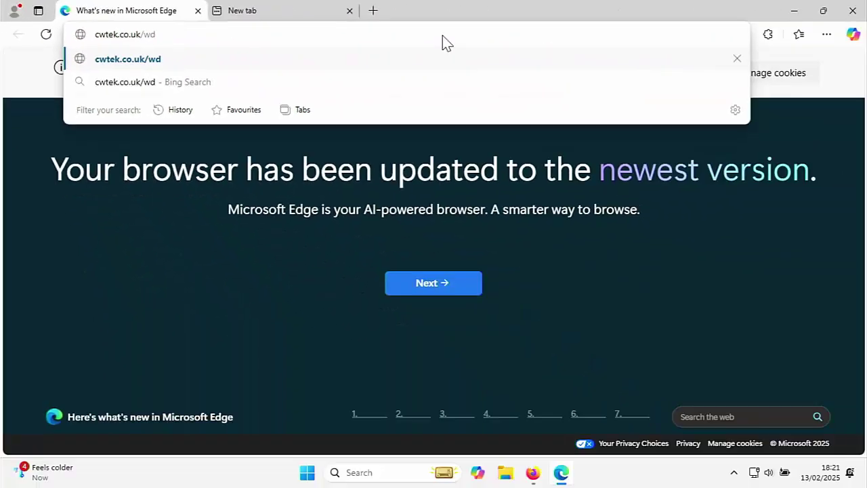
key("Return")
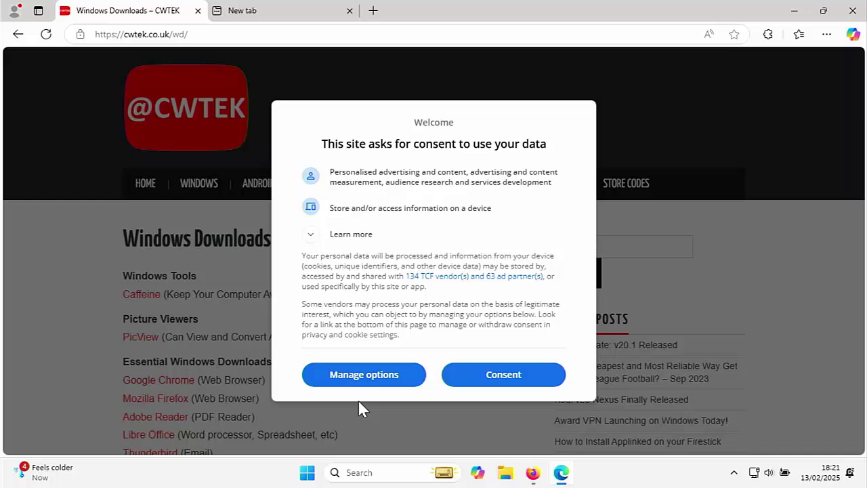
Step: Consent to the site's data use and follow the Outlook Classic 365 link, dismissing the advertisement
left_click(470, 373)
scroll(470, 386, "down", 2)
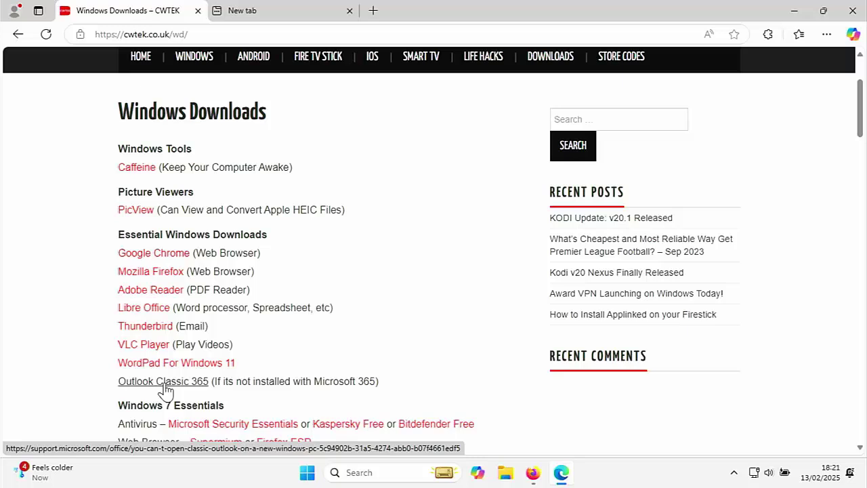
left_click(164, 384)
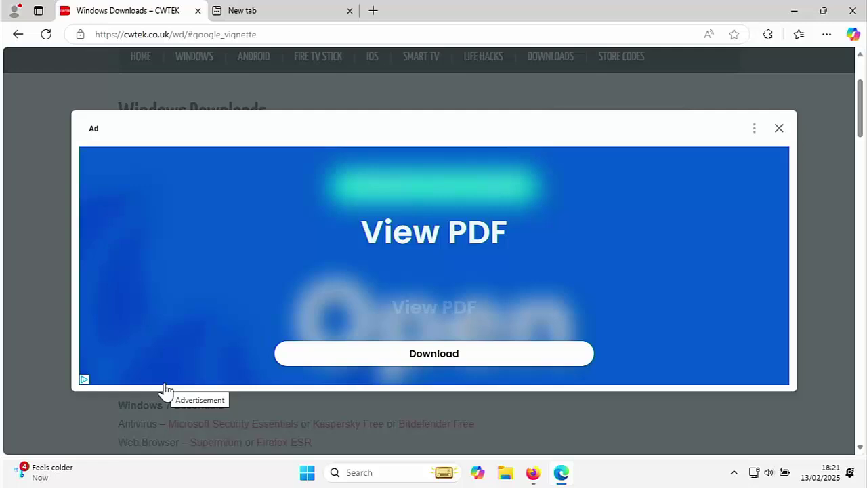
left_click(777, 130)
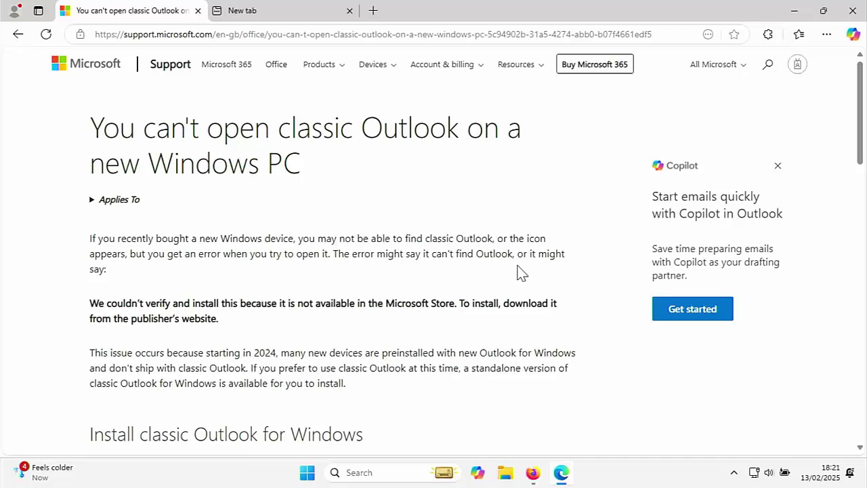
Step: Download the standalone classic Outlook for Windows installer from the Microsoft support page, and close the browser
scroll(518, 274, "down", 2)
scroll(516, 272, "down", 1)
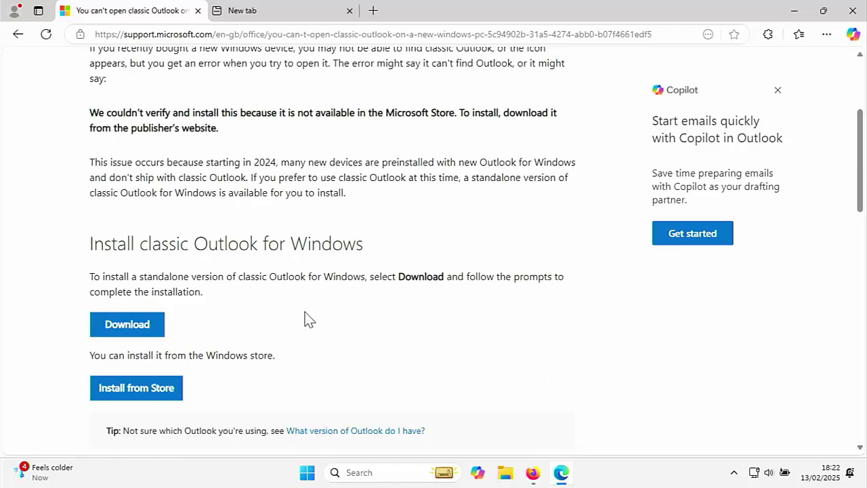
left_click(134, 337)
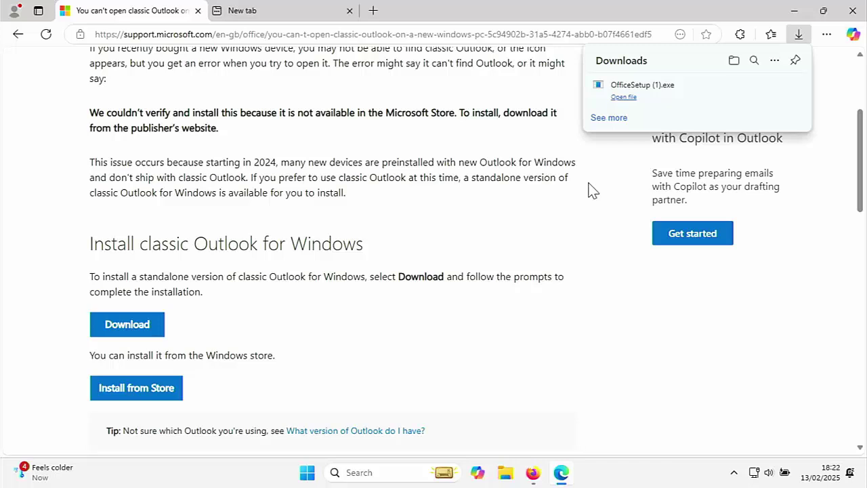
mouse_move(684, 102)
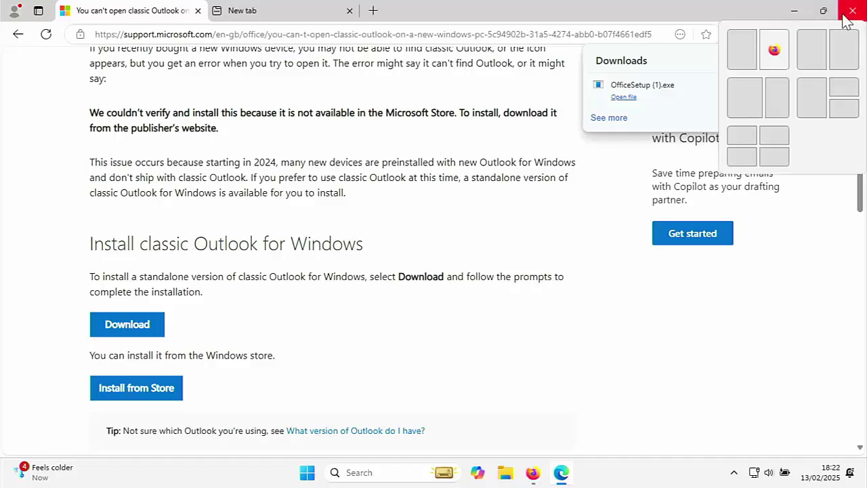
left_click(851, 11)
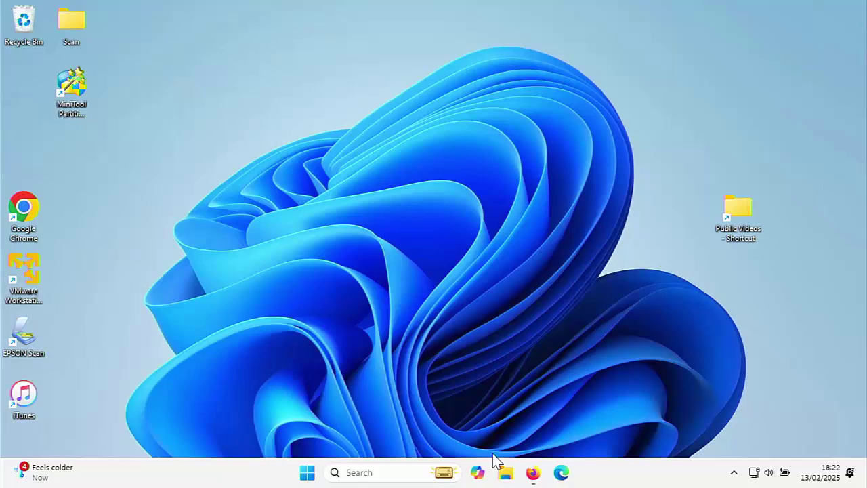
Step: Run OfficeSetup (1).exe from the Downloads folder, allow it to make changes, and close the finished installer and the folder window
left_click(504, 471)
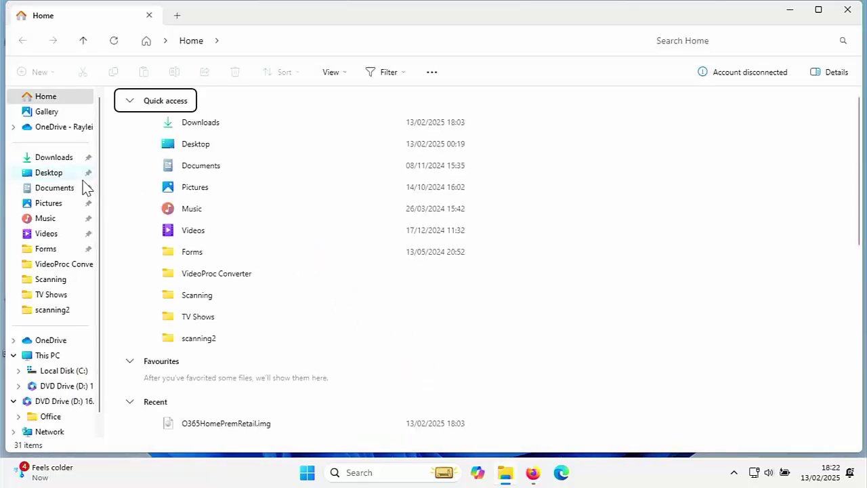
left_click(59, 158)
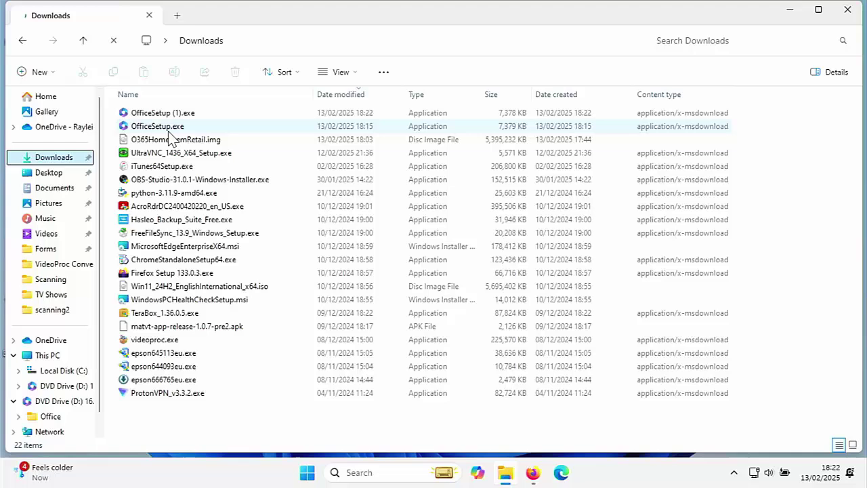
mouse_move(169, 136)
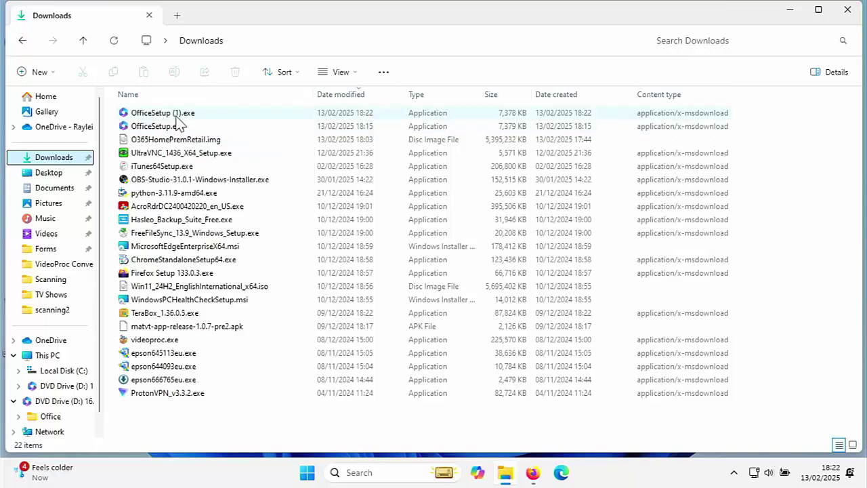
mouse_move(177, 119)
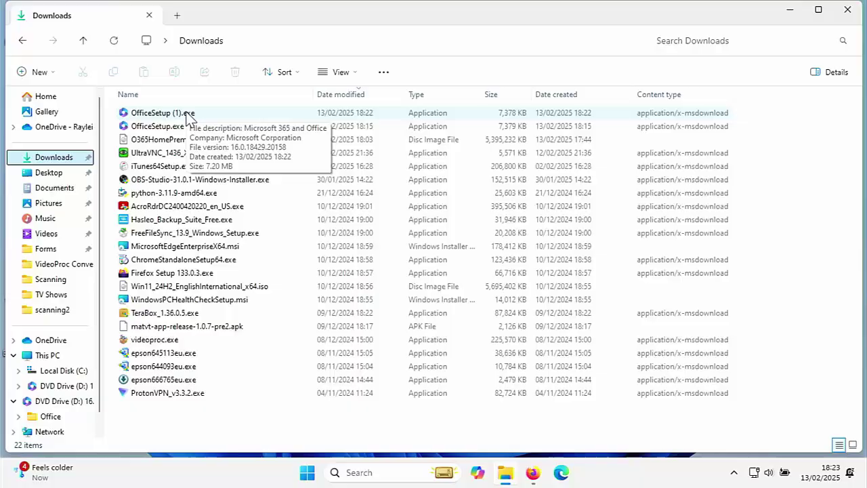
double_click(191, 112)
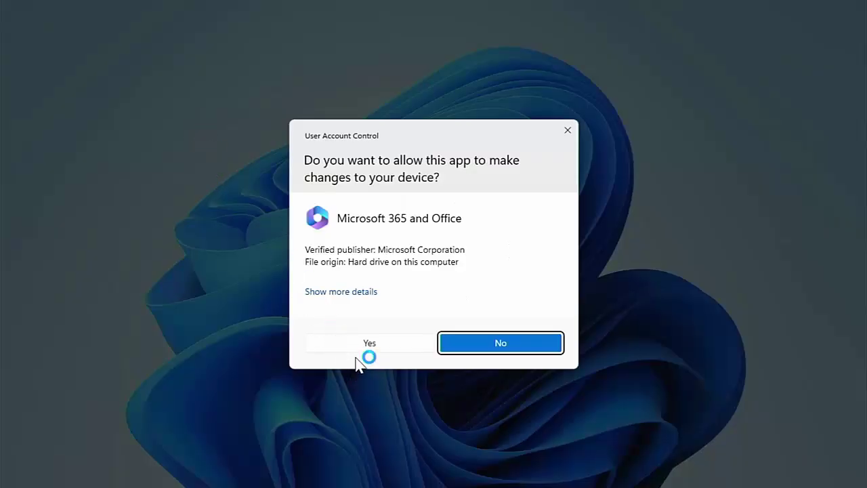
left_click(358, 343)
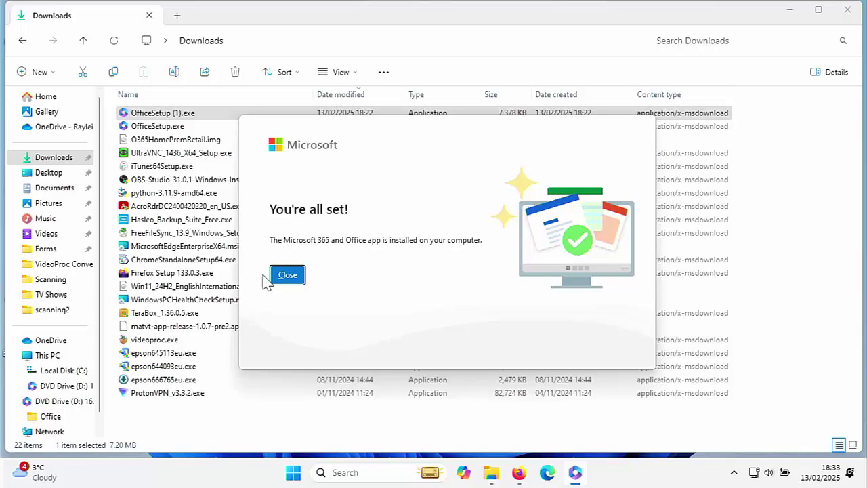
left_click(288, 275)
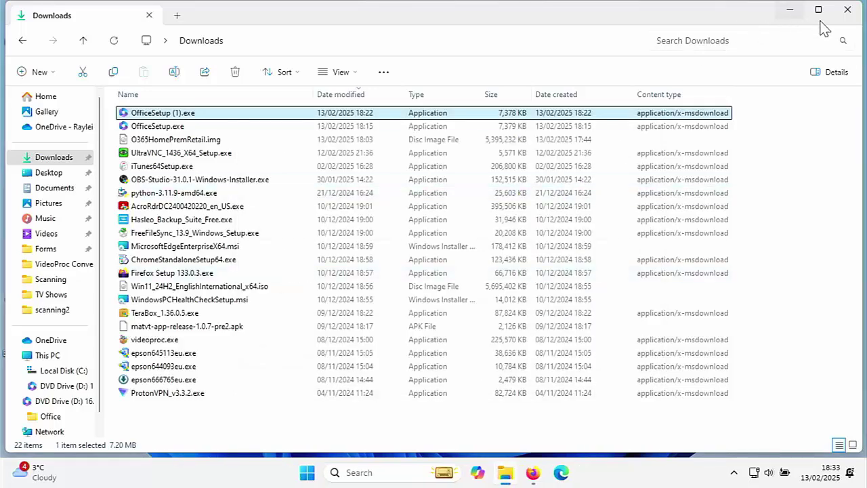
left_click(847, 10)
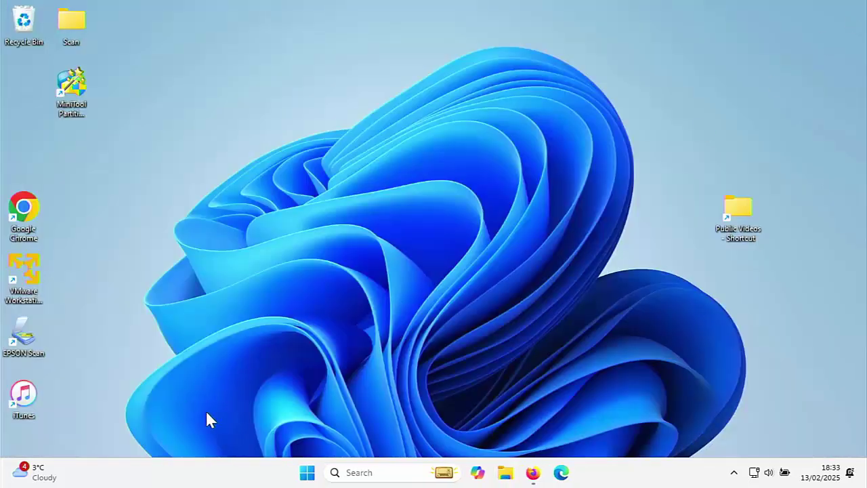
Step: Search Windows for the installed Outlook app using "out"
left_click(305, 482)
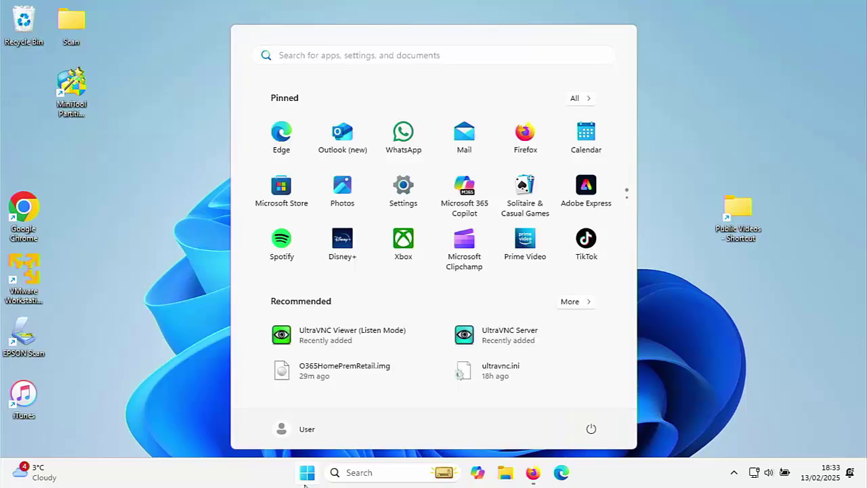
type("out")
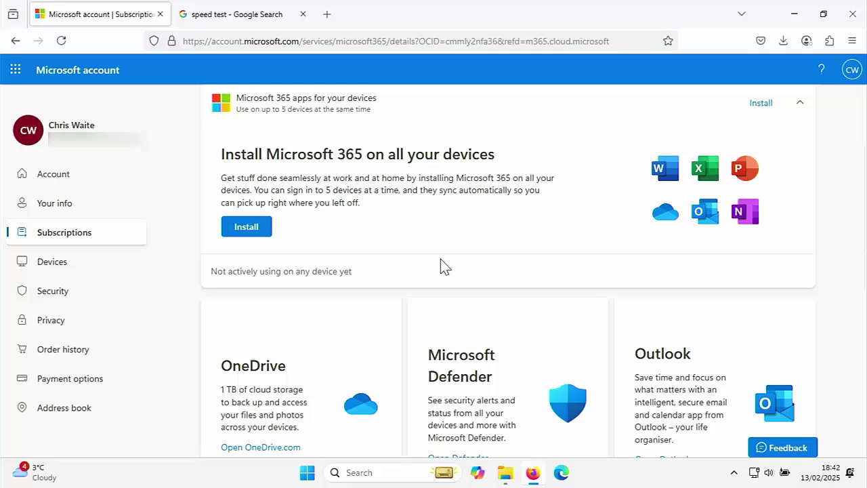
Step: In Firefox, download Microsoft 365 from the account's subscription page, choosing the Offline installer version with the language left as English
left_click(265, 230)
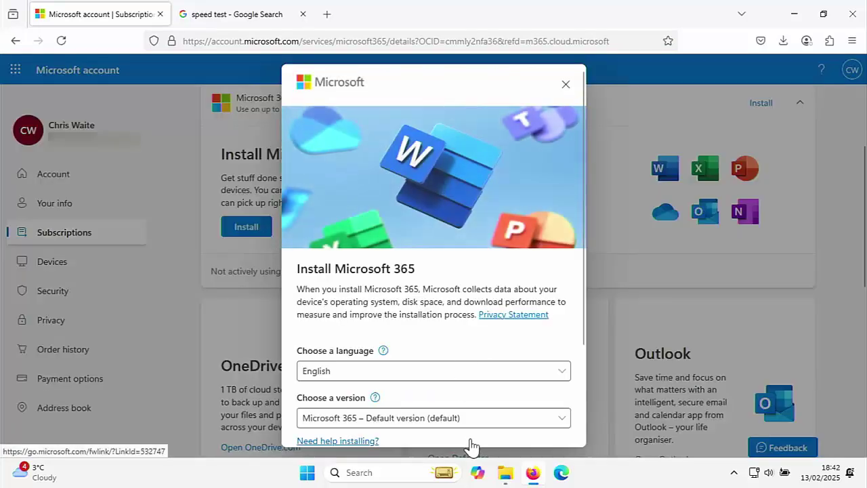
scroll(495, 388, "down", 1)
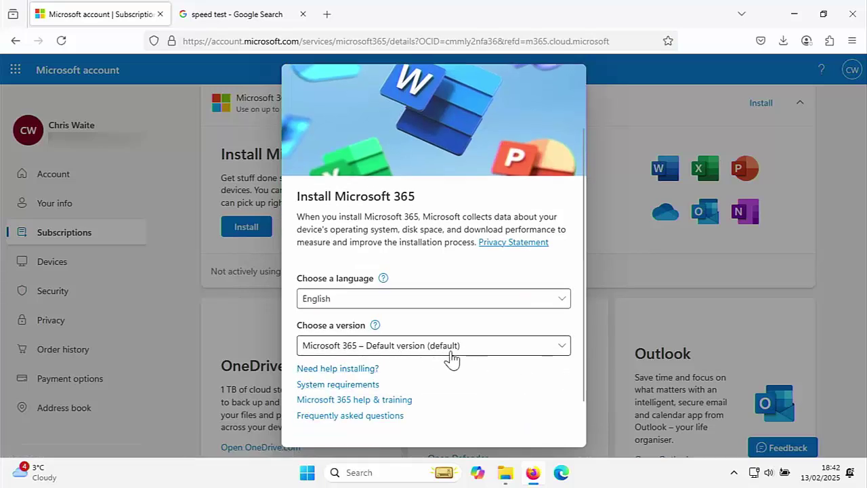
left_click(562, 349)
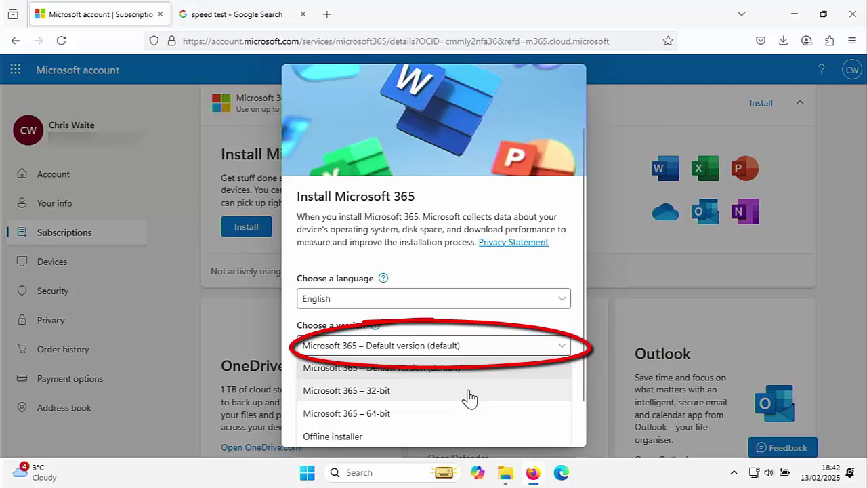
left_click(391, 437)
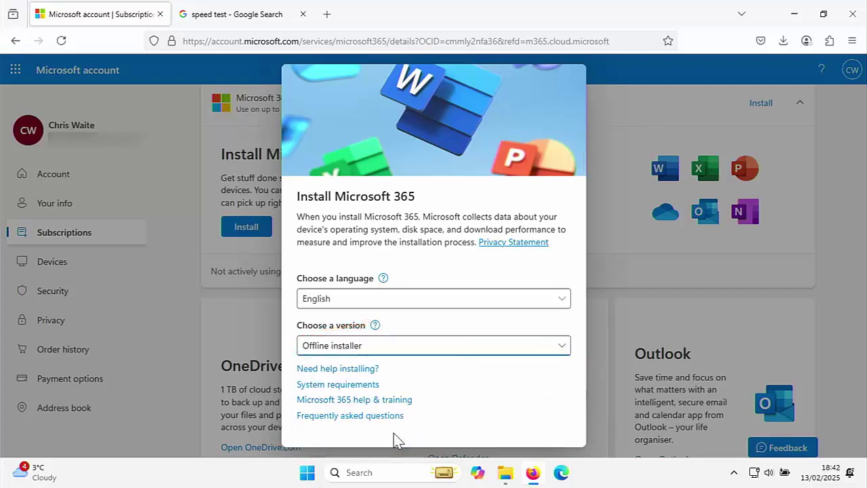
scroll(443, 419, "down", 2)
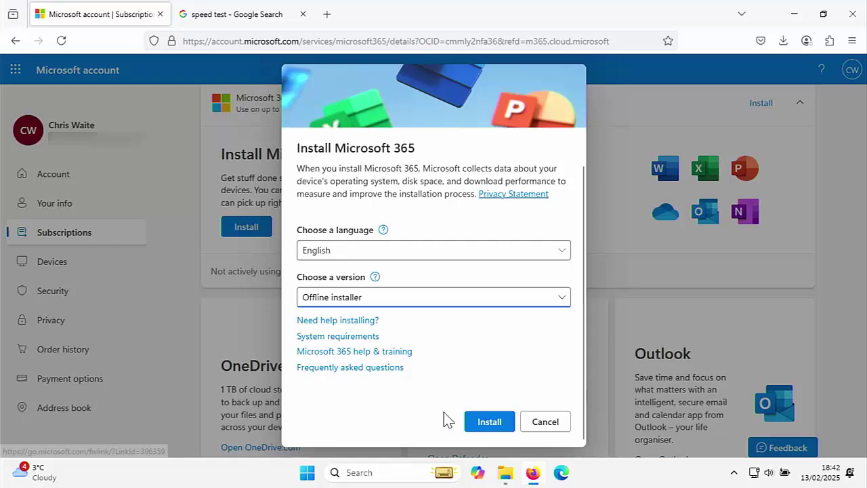
left_click(492, 429)
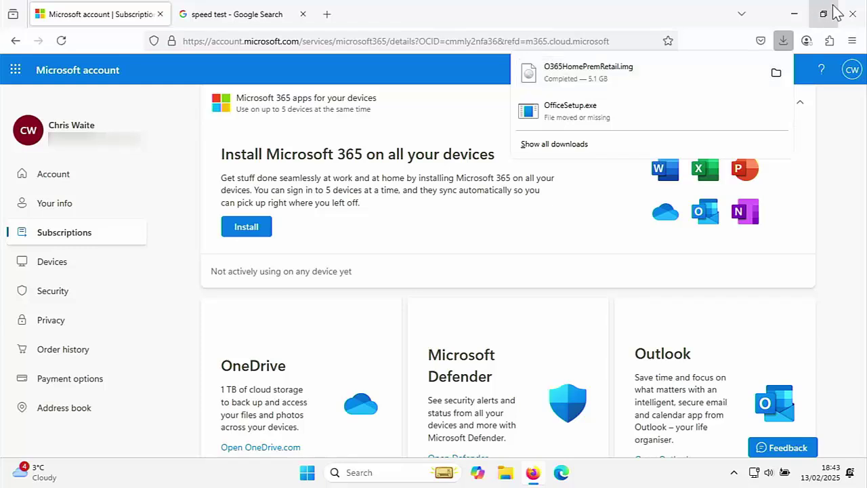
Step: Close the browser and mount the downloaded O365HomePremRetail.img from the Downloads folder, accepting the security warning
left_click(852, 14)
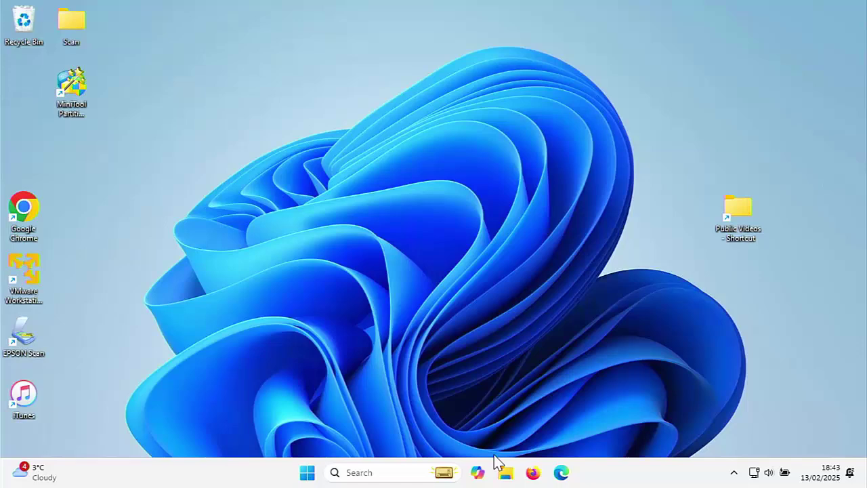
left_click(506, 474)
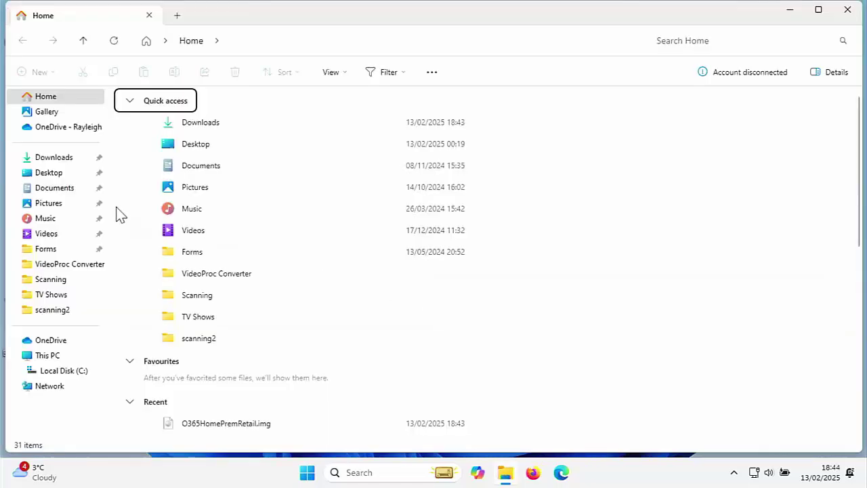
left_click(55, 159)
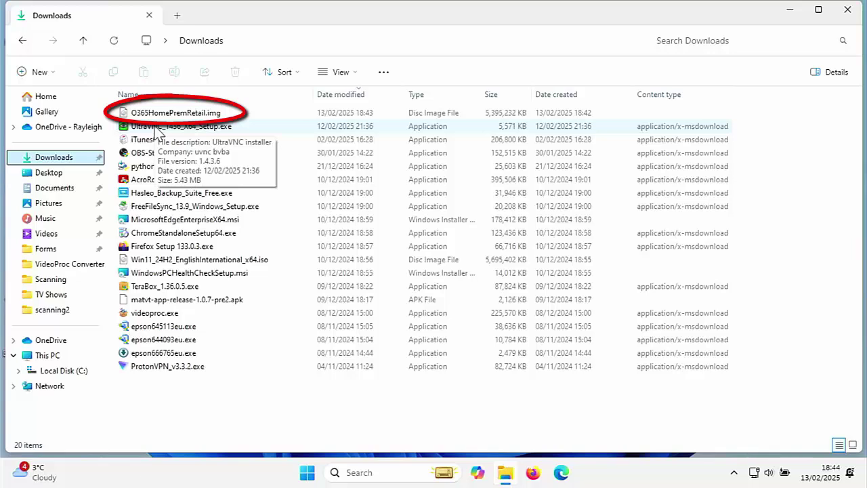
double_click(173, 116)
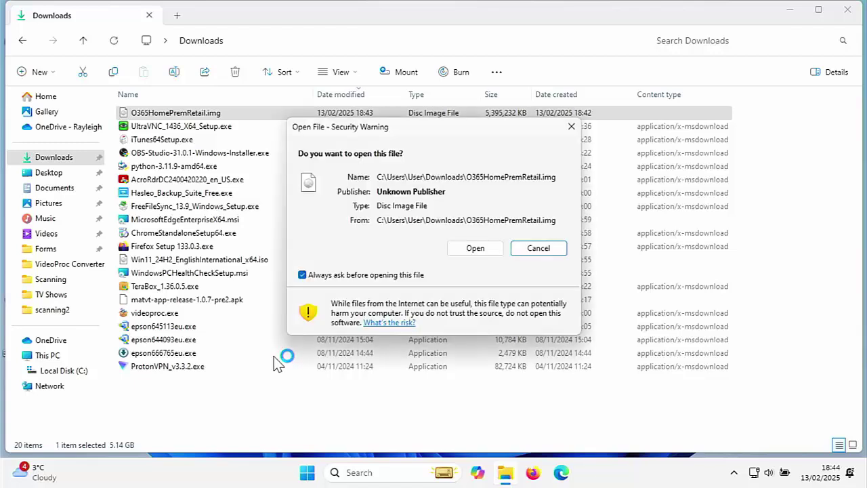
left_click(464, 252)
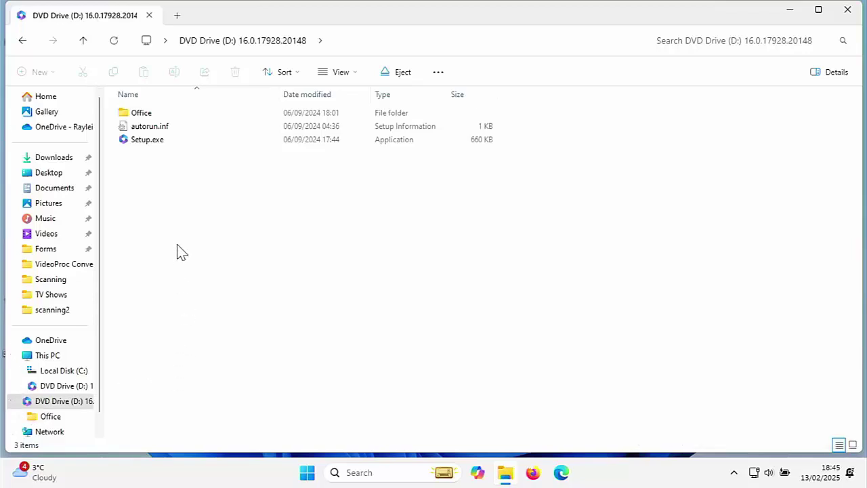
Step: Run Setup.exe from the mounted disc image, allow it to make changes, and close the finished installer and the folder window
double_click(149, 144)
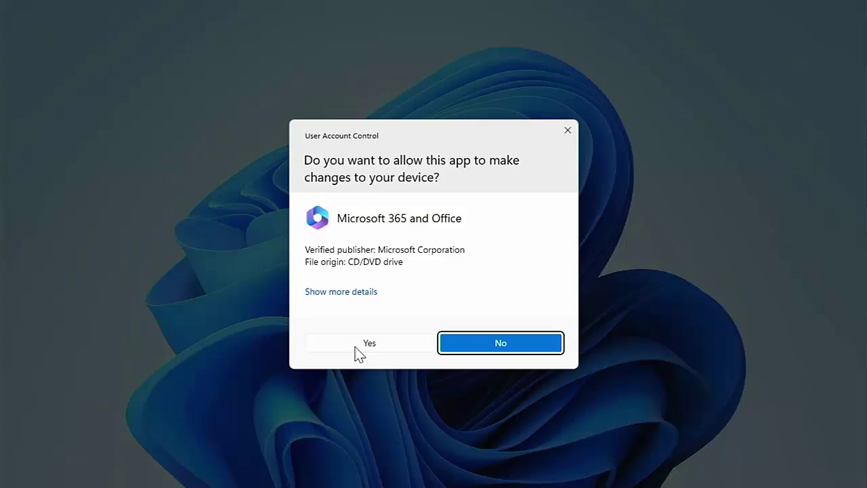
left_click(355, 347)
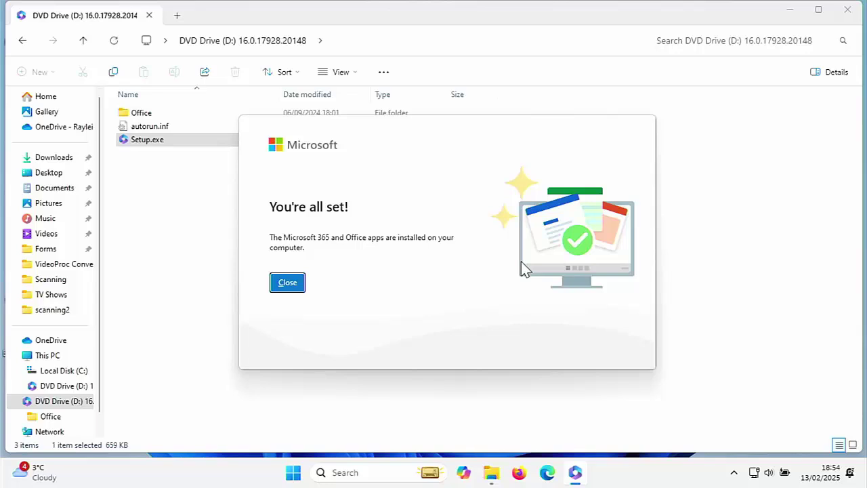
left_click(278, 282)
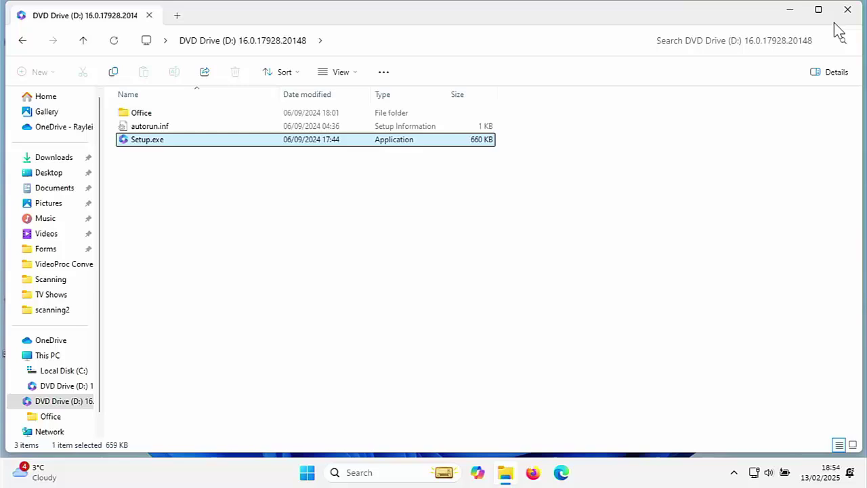
left_click(847, 11)
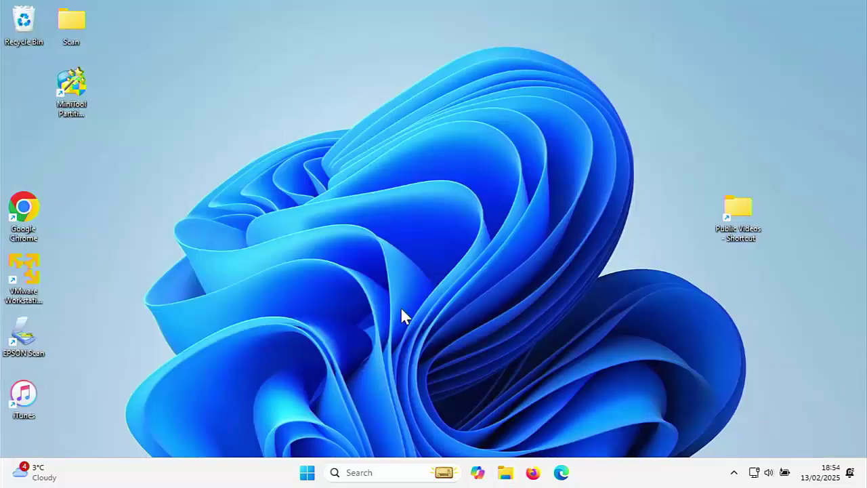
Step: Search Windows for the installed classic Outlook app using "outloo"
left_click(307, 473)
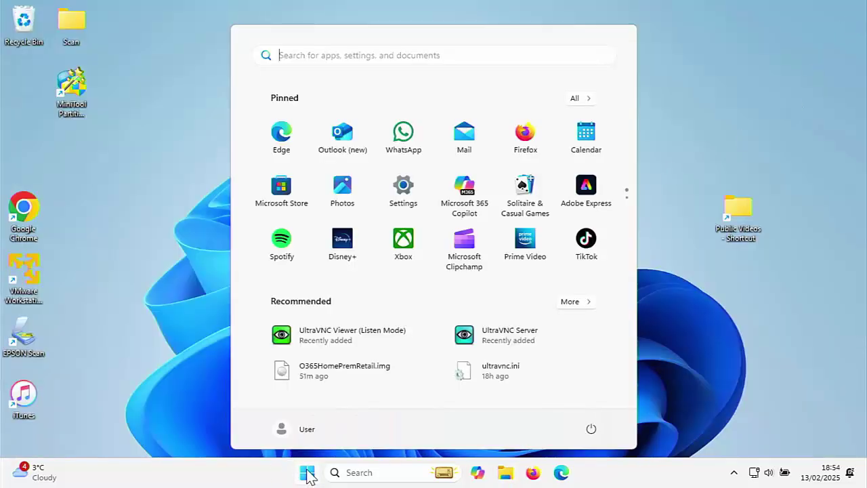
type("o")
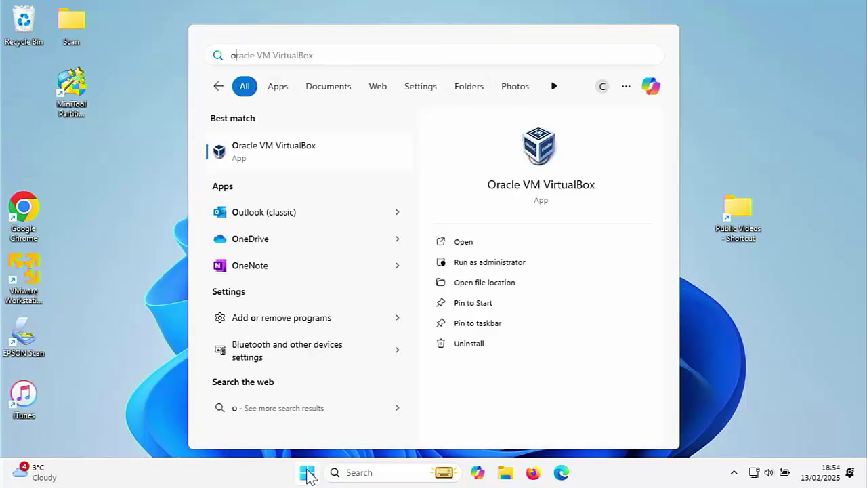
type("utloo")
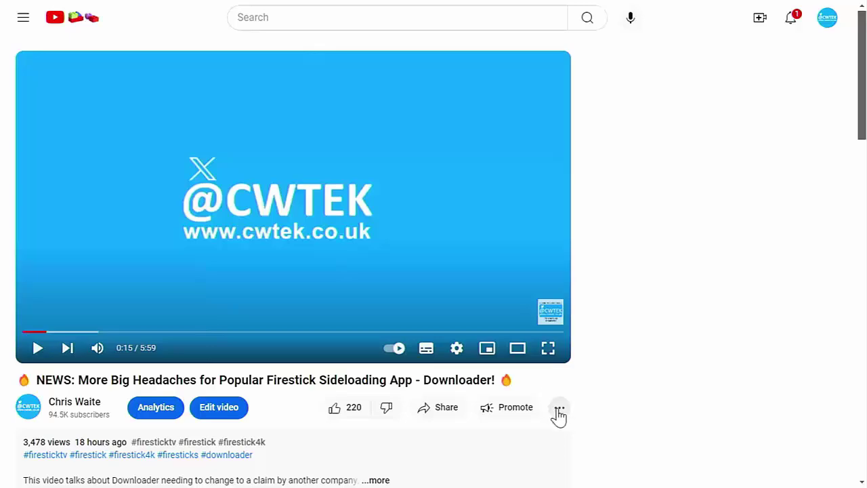
Step: On the YouTube page of the Firestick Downloader news video, try a £75.00 Super Thanks and close the dialog without buying
left_click(559, 407)
left_click(597, 313)
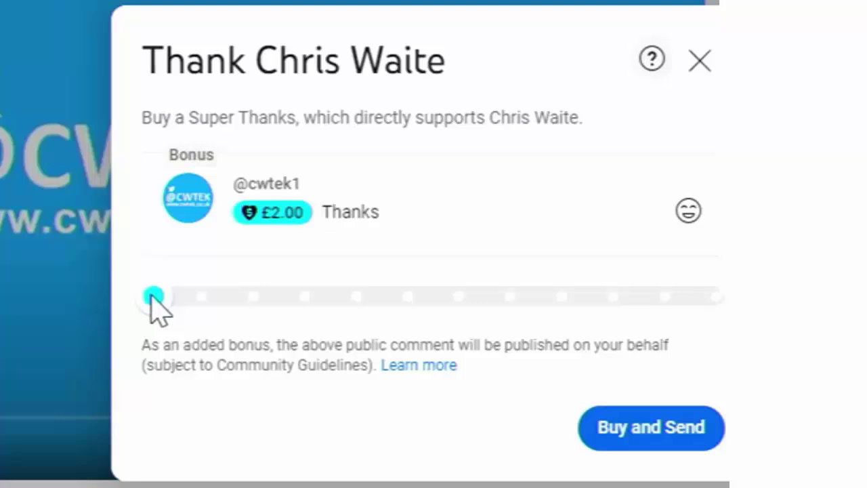
left_click_drag(155, 305, 507, 309)
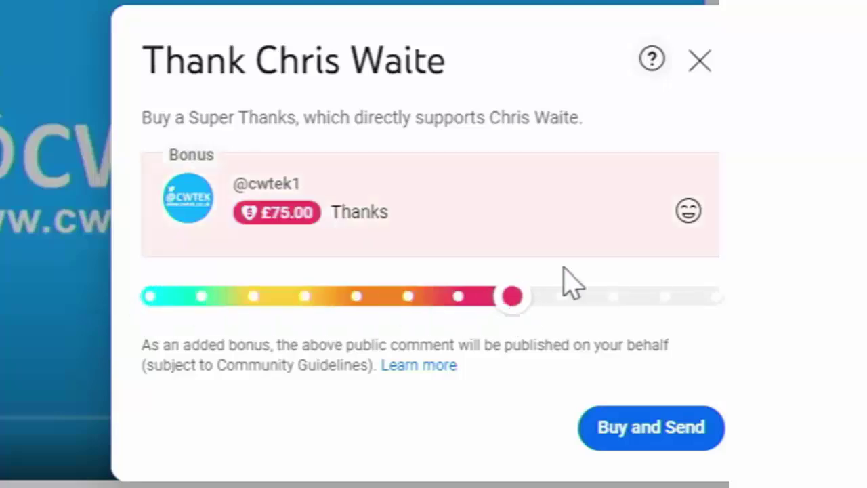
left_click(699, 65)
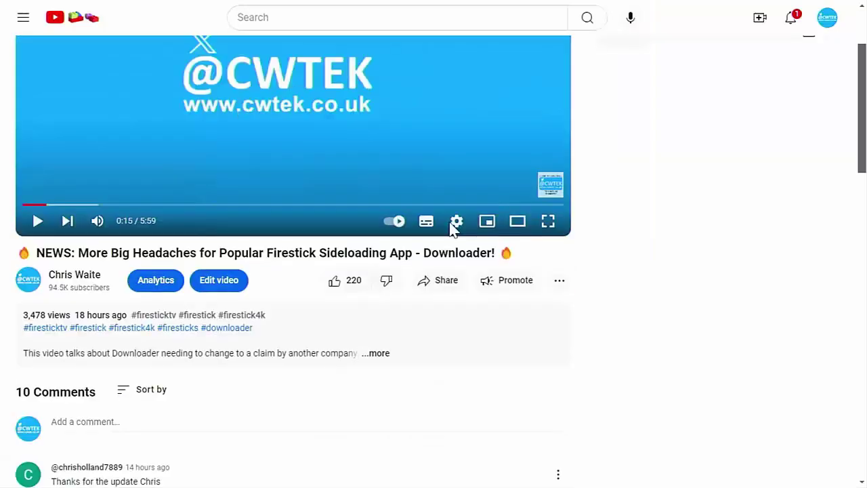
Step: Expand the video's full description and look through its website, Amazon and Fire TV product links
left_click(376, 355)
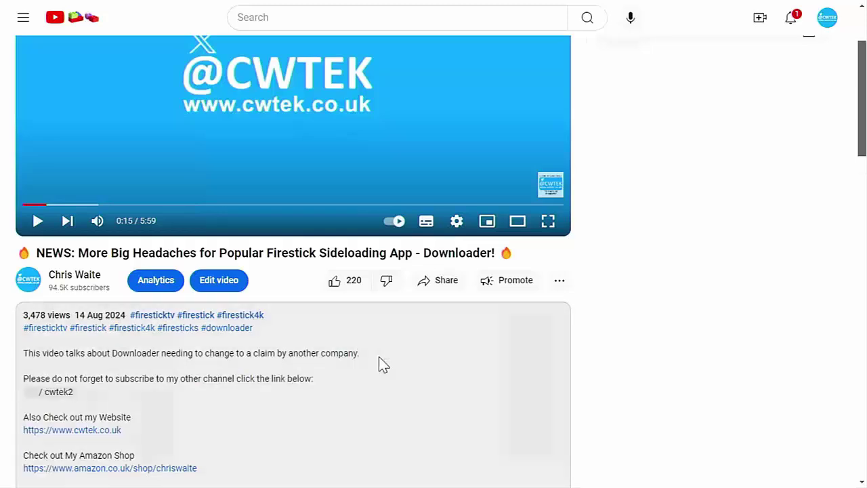
scroll(379, 359, "down", 3)
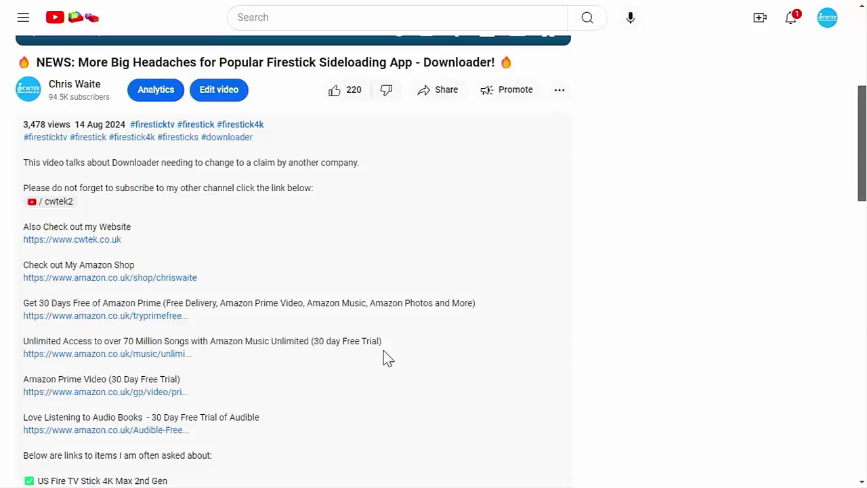
scroll(387, 358, "down", 1)
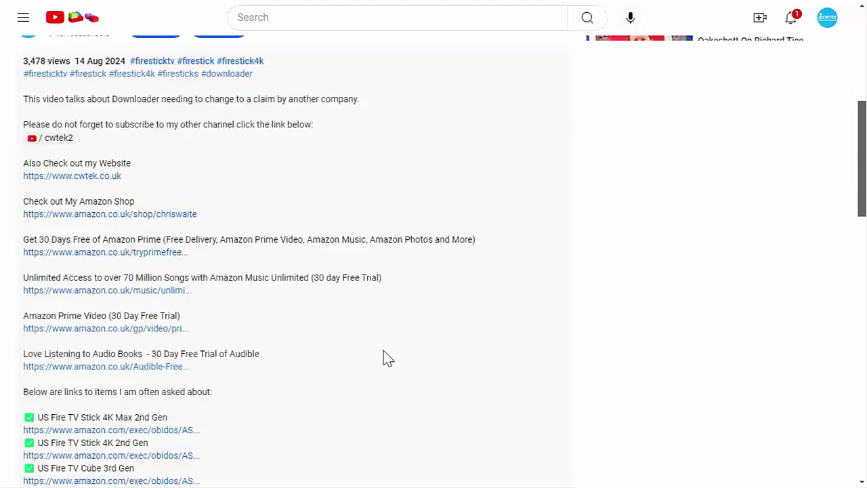
scroll(387, 359, "down", 2)
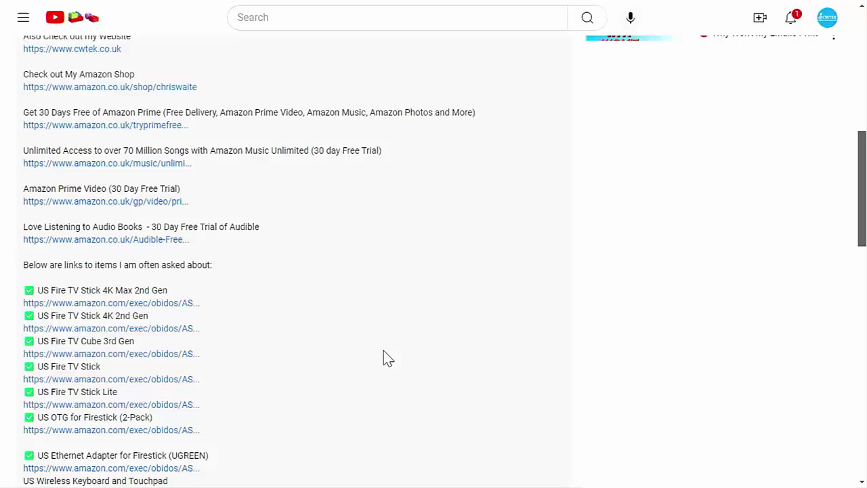
scroll(388, 359, "up", 2)
scroll(388, 359, "up", 4)
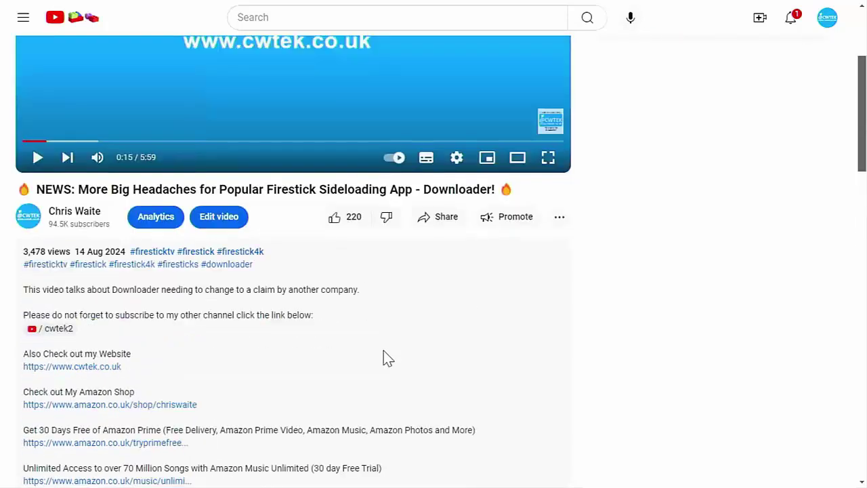
Step: Open the video's Super Thanks dialog again, raise the amount above £2.00, and close it without buying
left_click(557, 281)
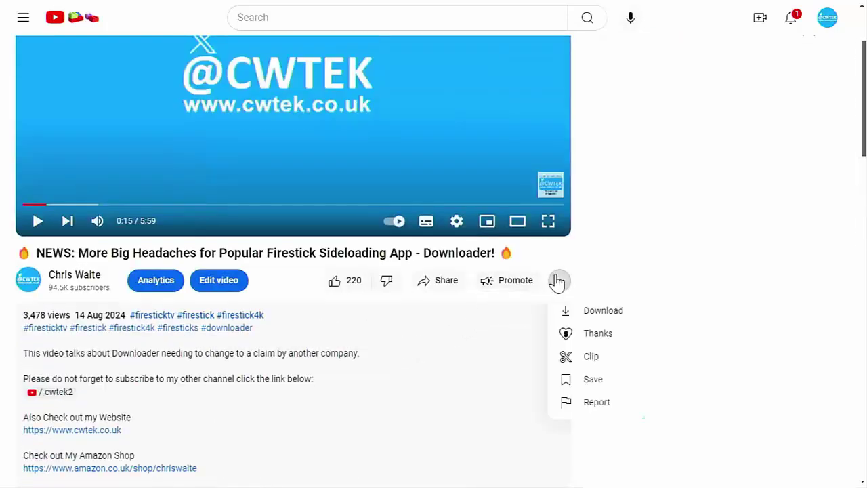
left_click(583, 335)
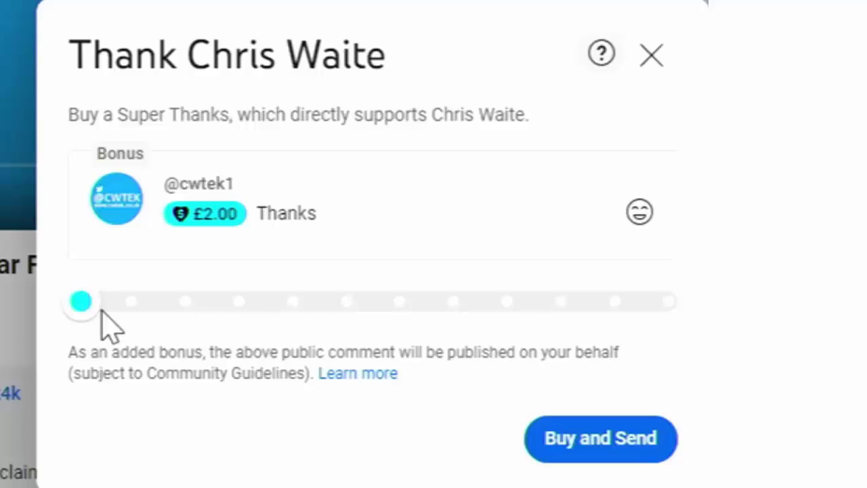
left_click_drag(86, 305, 306, 313)
left_click(654, 57)
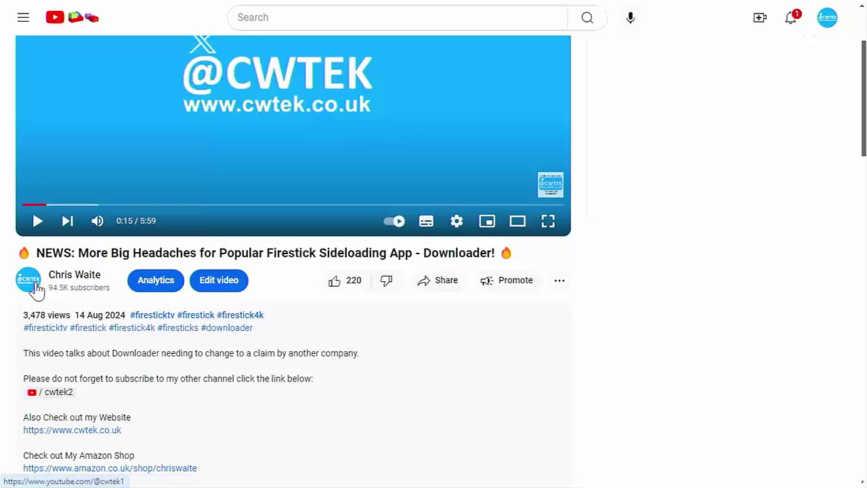
Step: Open the video's channel page and look through its videos, playlists, Shorts and Fire TV Stick sections
left_click(37, 288)
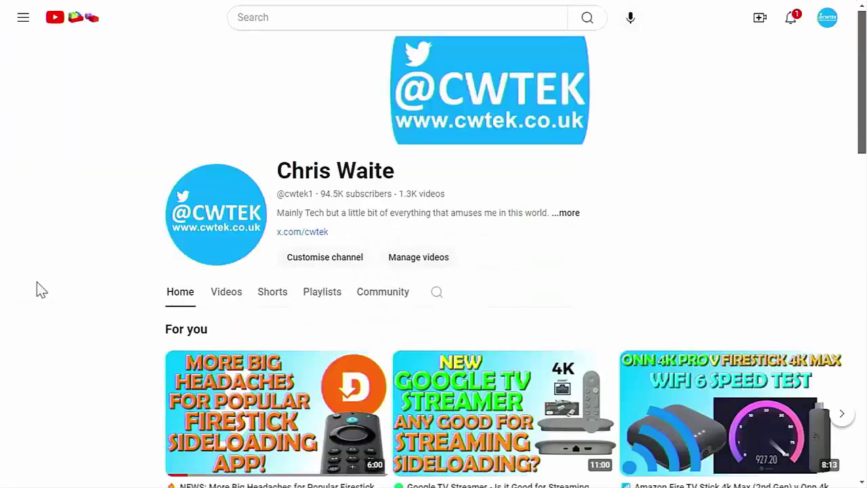
scroll(469, 289, "down", 3)
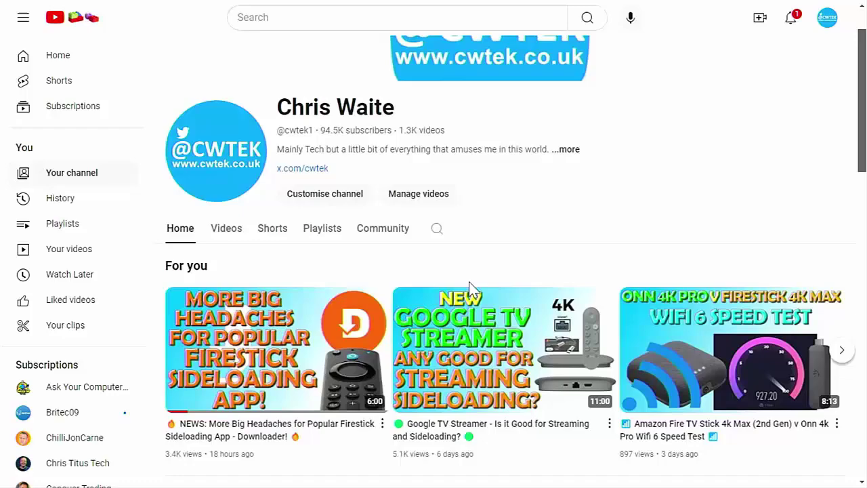
scroll(472, 290, "down", 4)
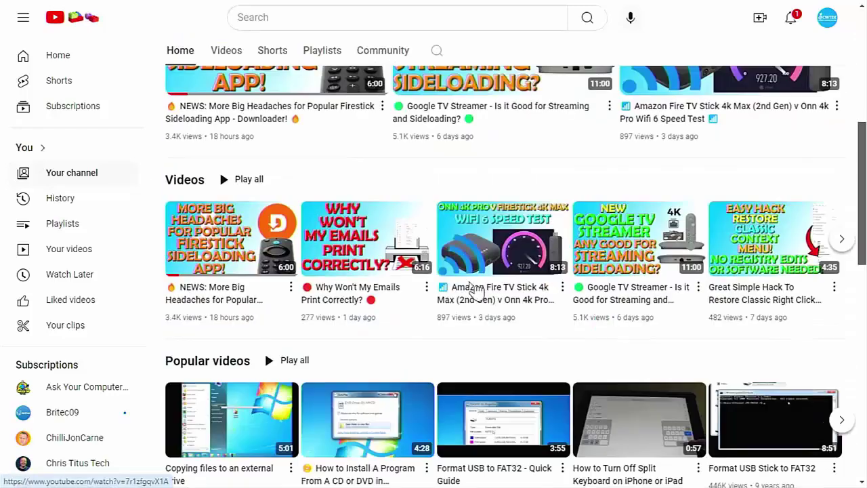
scroll(471, 290, "down", 4)
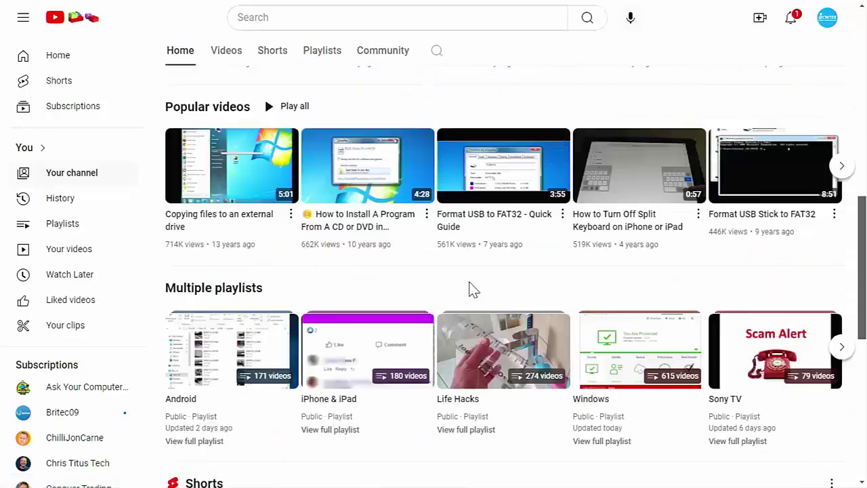
scroll(470, 290, "down", 1)
scroll(469, 290, "down", 2)
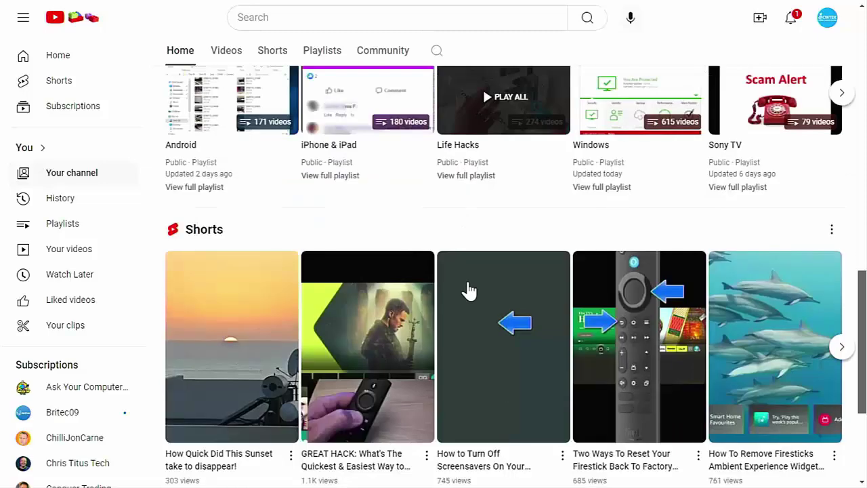
scroll(468, 290, "down", 3)
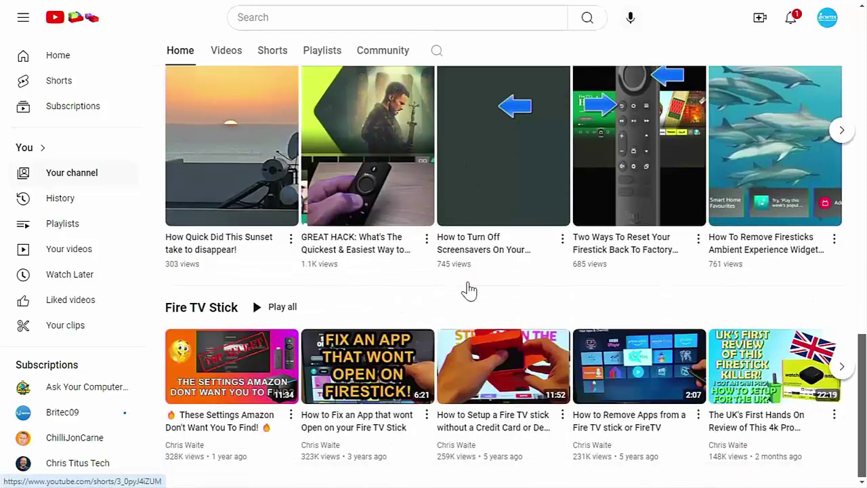
scroll(467, 288, "up", 3)
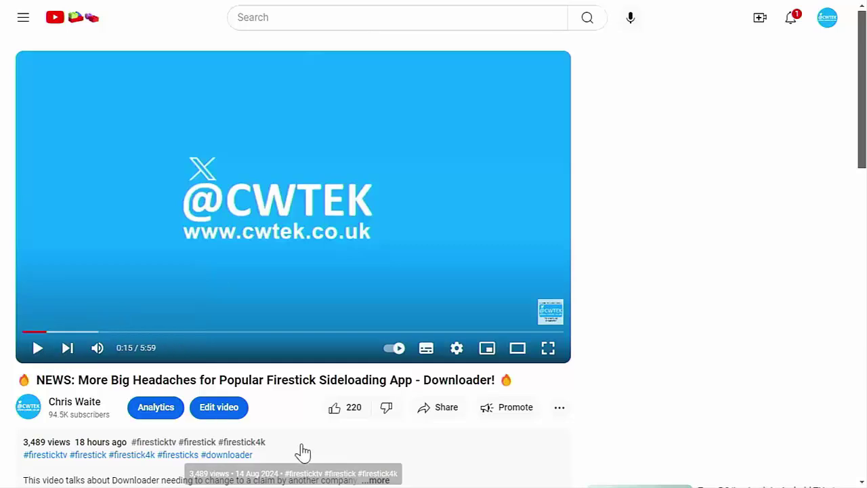
Step: Open the sharing options for the Firestick Downloader news video
left_click(420, 415)
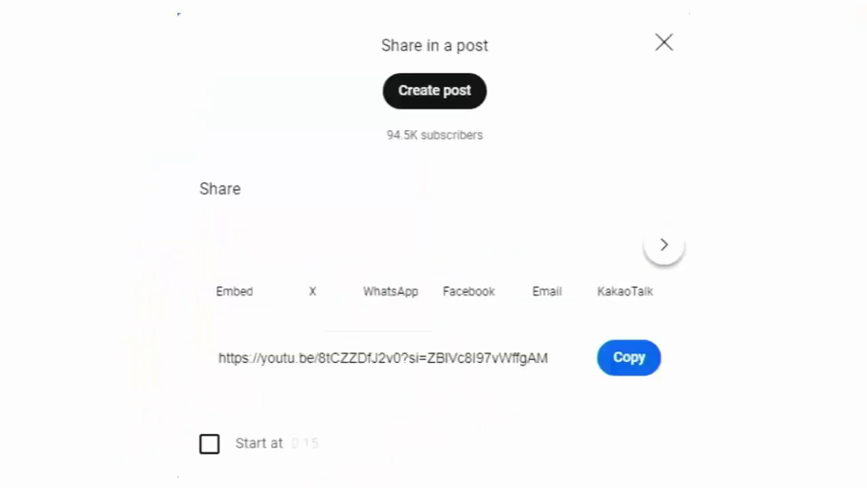